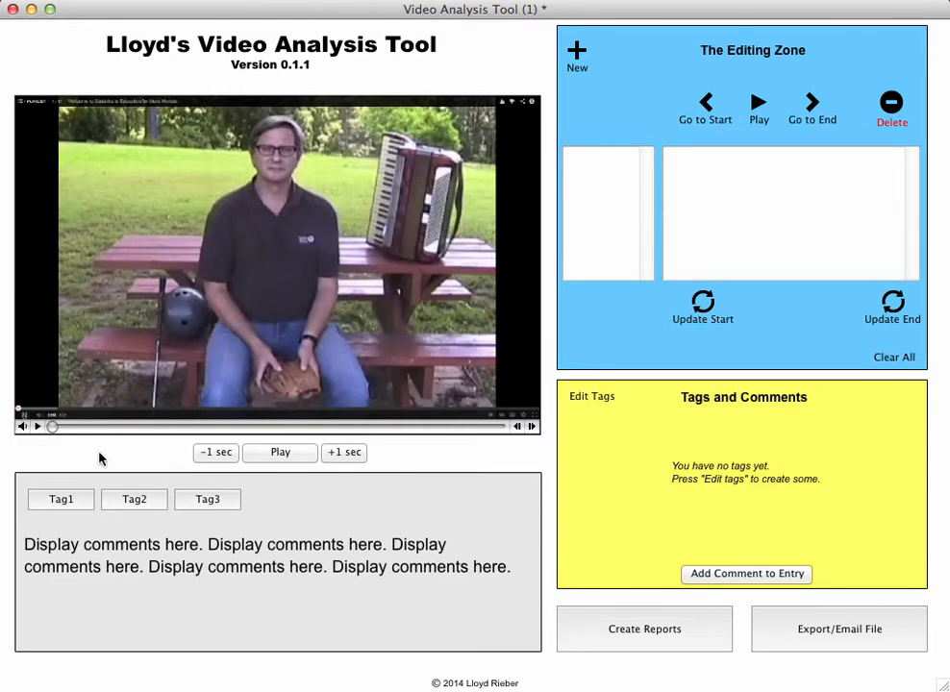
# - Play the video from its beginning, pausing and resuming it to try the playback controls
pyautogui.click(38, 429)
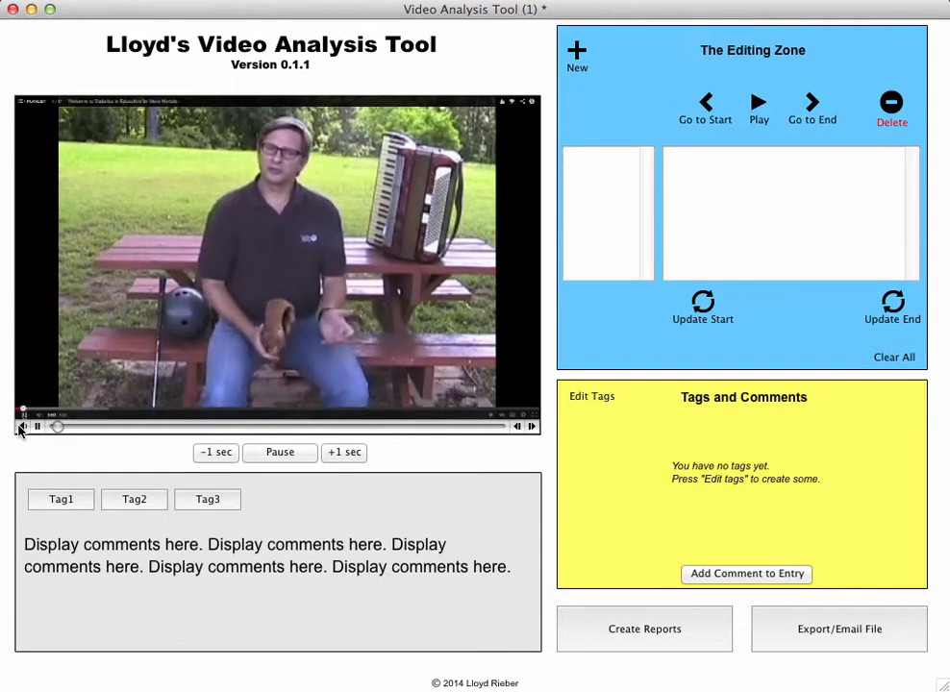
pyautogui.moveTo(20, 427); pyautogui.dragTo(7, 454)
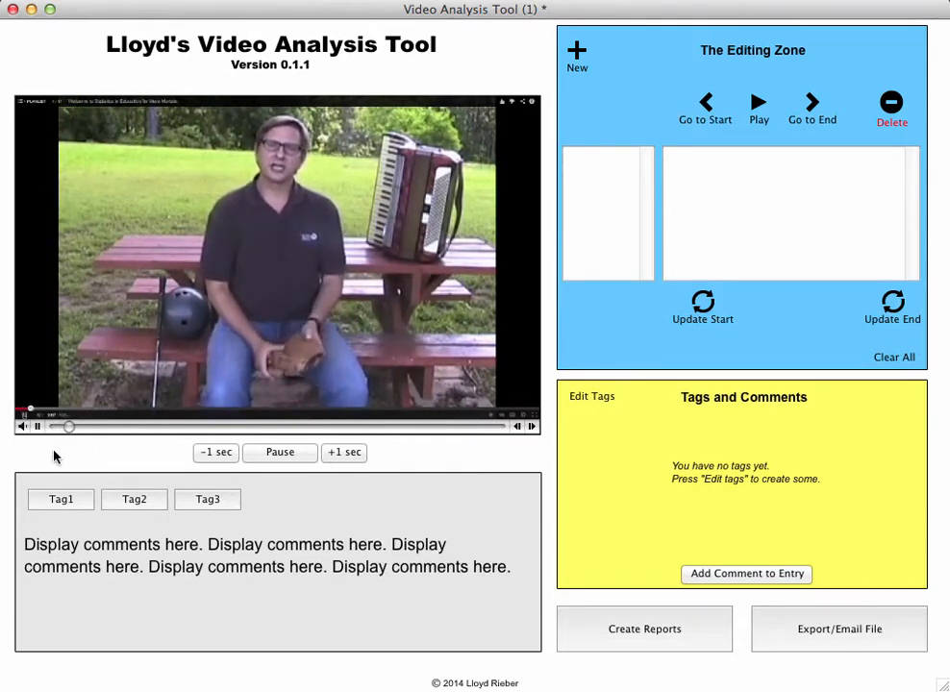
pyautogui.click(36, 427)
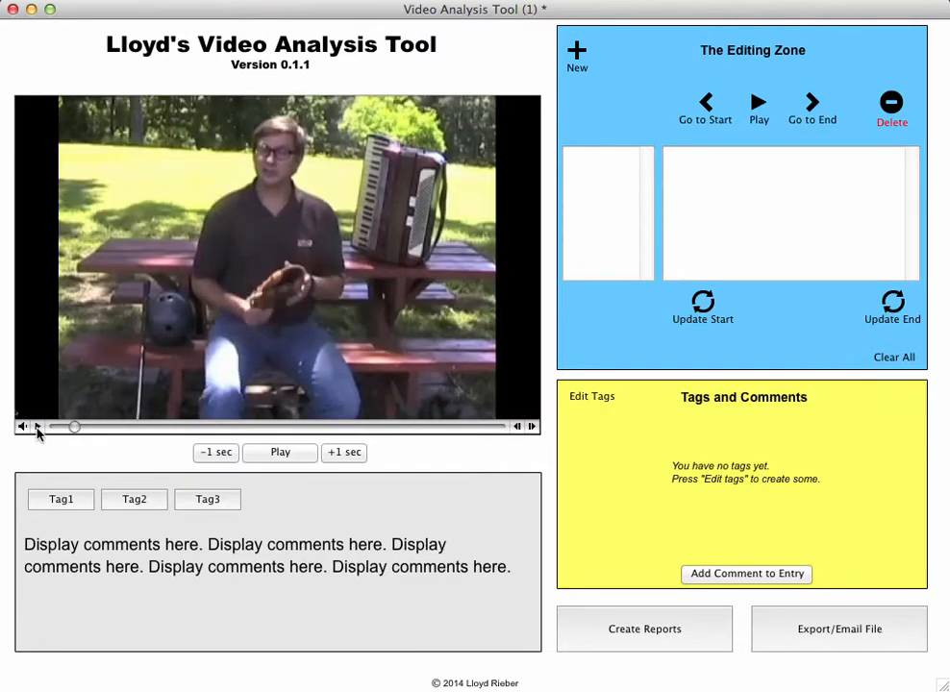
pyautogui.click(36, 427)
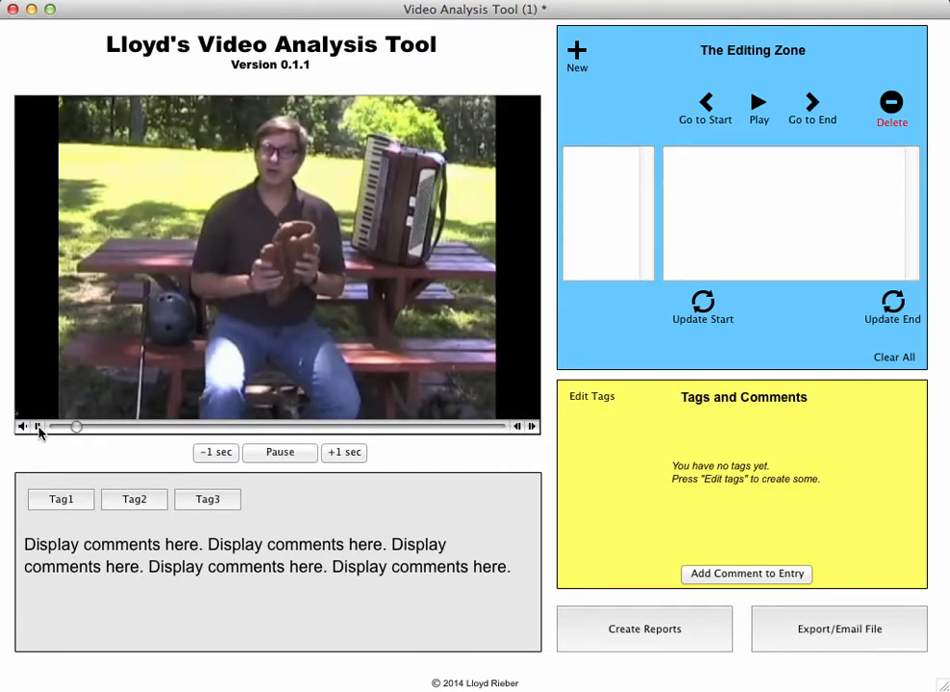
pyautogui.click(37, 428)
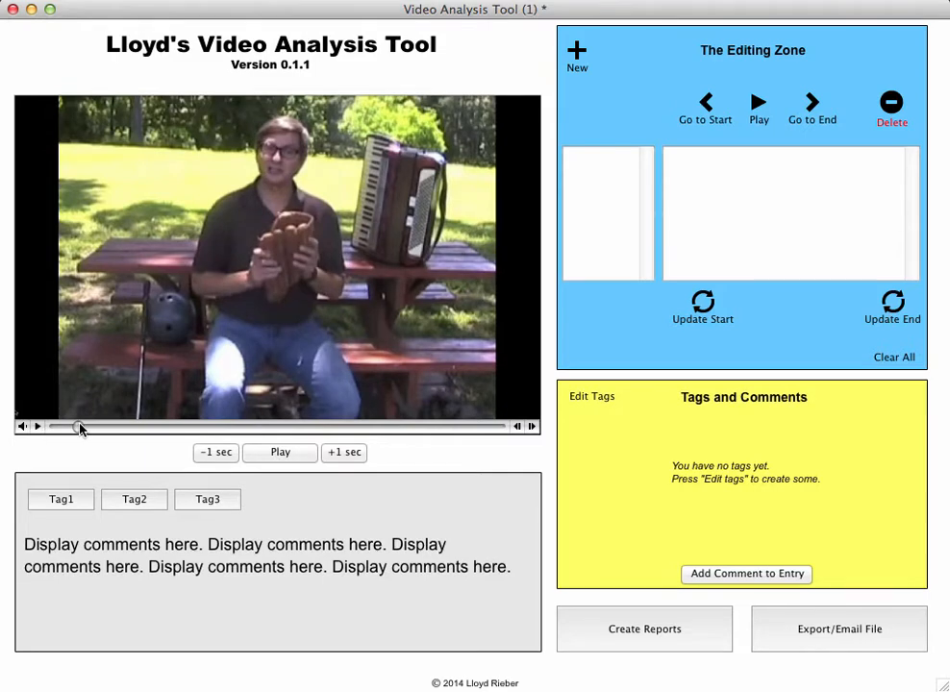
# - Scrub the video to the drawing of the red normal curve and step through it frame by frame, forward and backward
pyautogui.moveTo(80, 430)
pyautogui.mouseDown()
pyautogui.moveTo(259, 417)
pyautogui.moveTo(265, 431)
pyautogui.moveTo(217, 427)
pyautogui.moveTo(276, 425)
pyautogui.moveTo(127, 428)
pyautogui.moveTo(136, 432)
pyautogui.mouseUp()
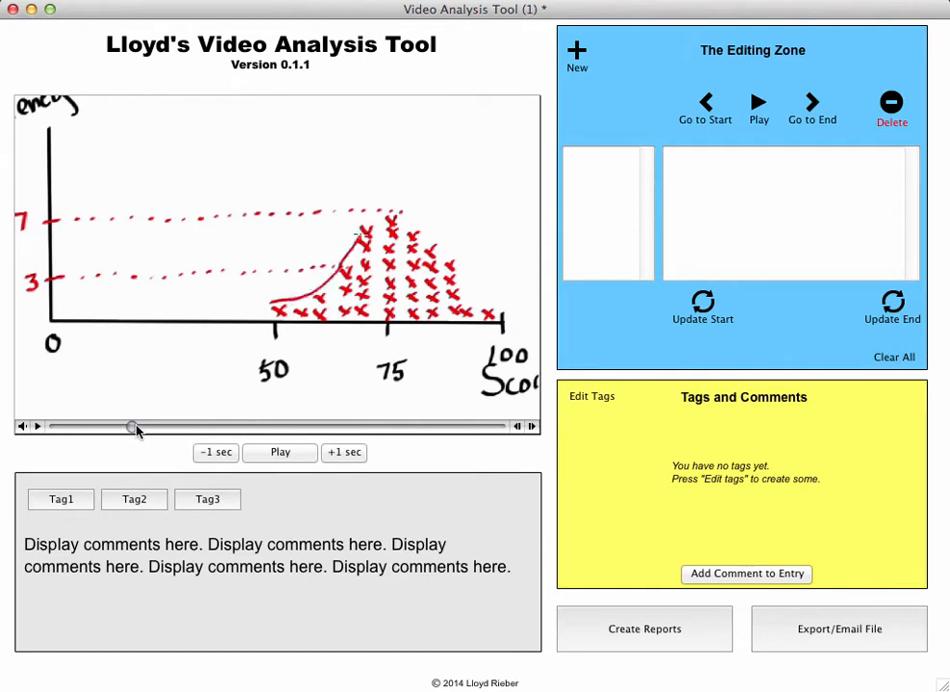
pyautogui.click(534, 427)
pyautogui.click(532, 426)
pyautogui.click(532, 426)
pyautogui.click(532, 426)
pyautogui.click(532, 426)
pyautogui.click(532, 426)
pyautogui.click(520, 427)
pyautogui.click(519, 427)
pyautogui.click(519, 427)
pyautogui.click(520, 427)
pyautogui.click(519, 427)
pyautogui.click(519, 427)
pyautogui.click(519, 427)
# - Play and pause the curve section, and try the one-second jumps forward and backward
pyautogui.click(281, 452)
pyautogui.click(281, 452)
pyautogui.click(348, 456)
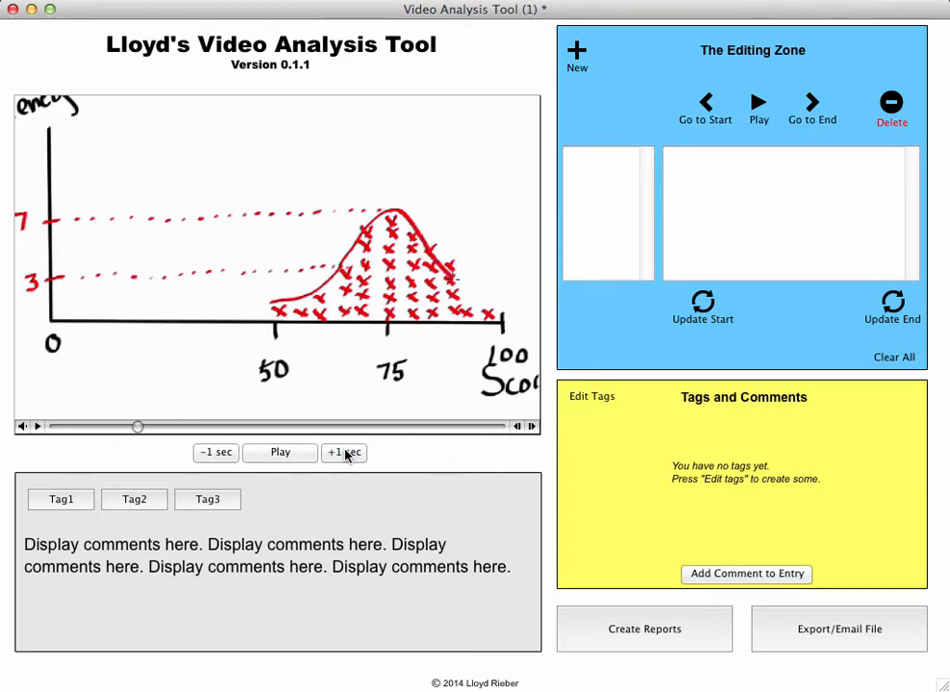
pyautogui.click(217, 454)
pyautogui.click(219, 456)
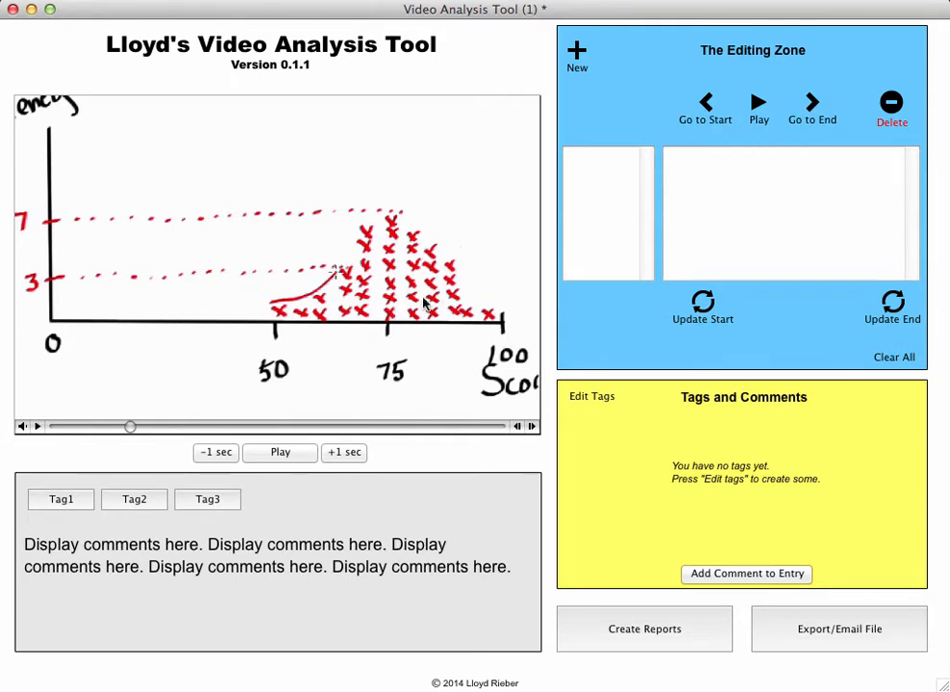
# - Create a new entry starting at 00:26, just before the red curve is drawn, and play the entry
pyautogui.moveTo(133, 433)
pyautogui.mouseDown()
pyautogui.moveTo(112, 432)
pyautogui.moveTo(124, 433)
pyautogui.mouseUp()
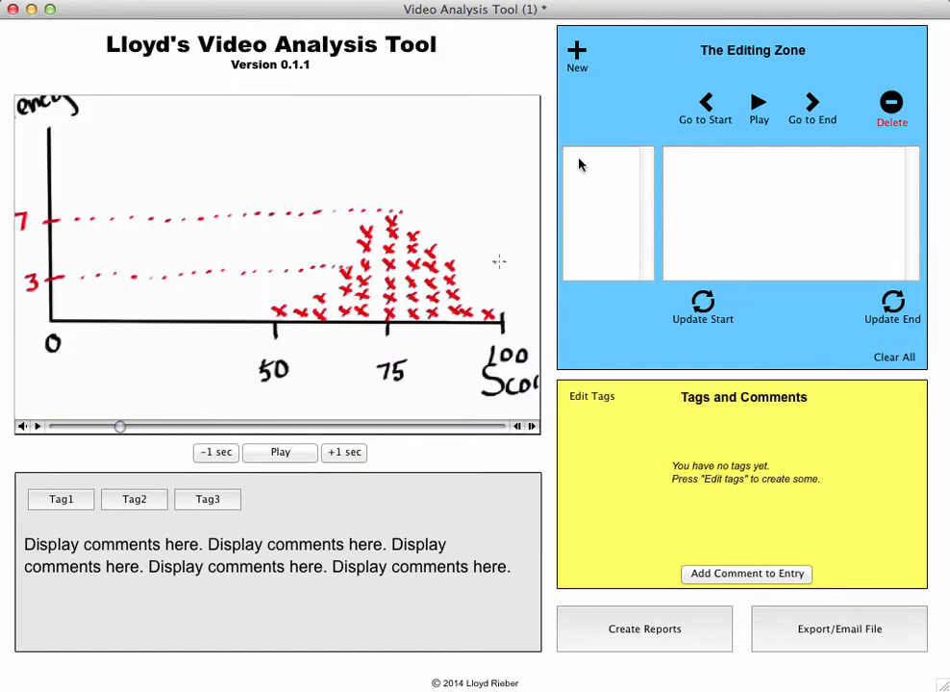
pyautogui.click(575, 54)
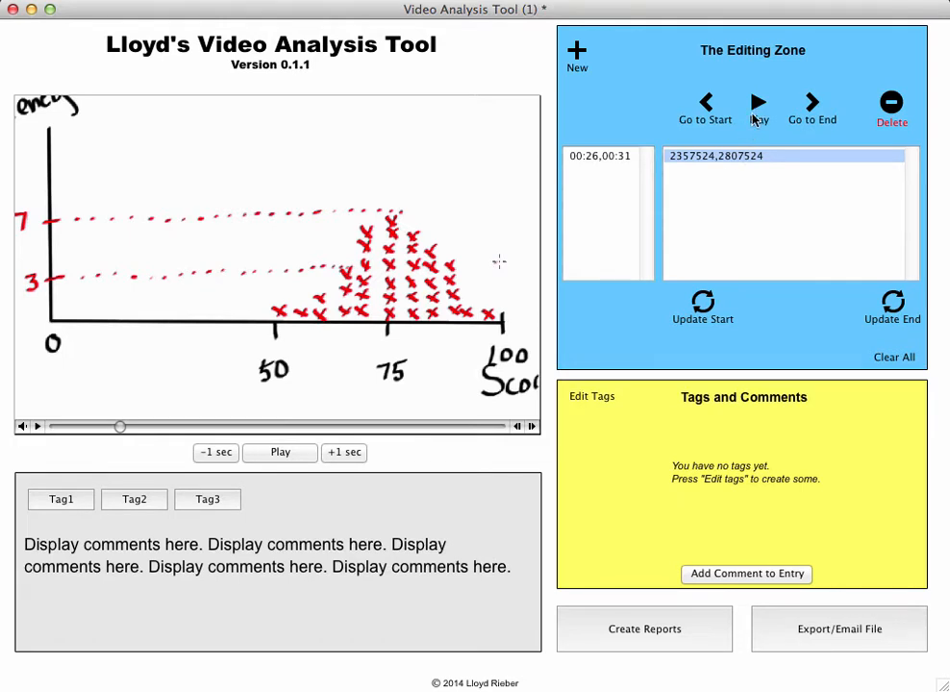
pyautogui.click(737, 158)
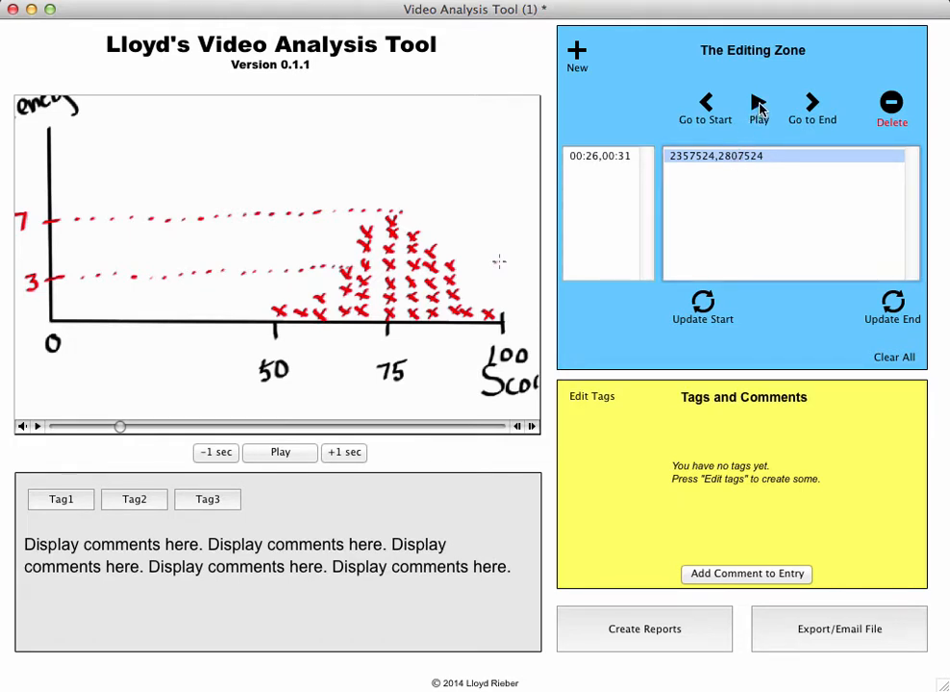
pyautogui.click(760, 108)
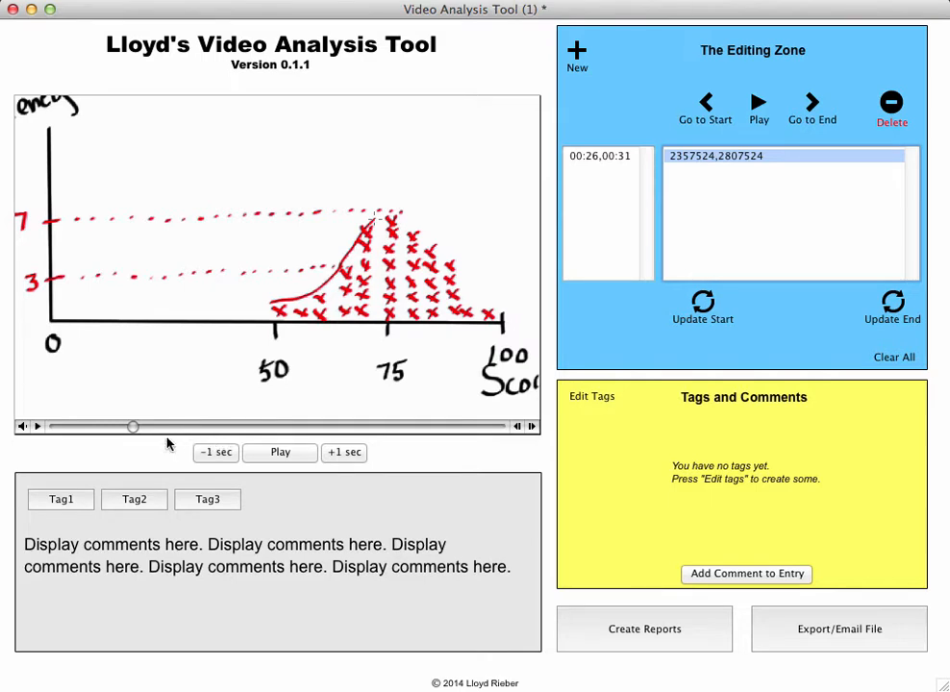
# - Advance the video second by second until the curve is complete, update the first entry's end to 00:35, and replay it
pyautogui.click(348, 458)
pyautogui.click(348, 457)
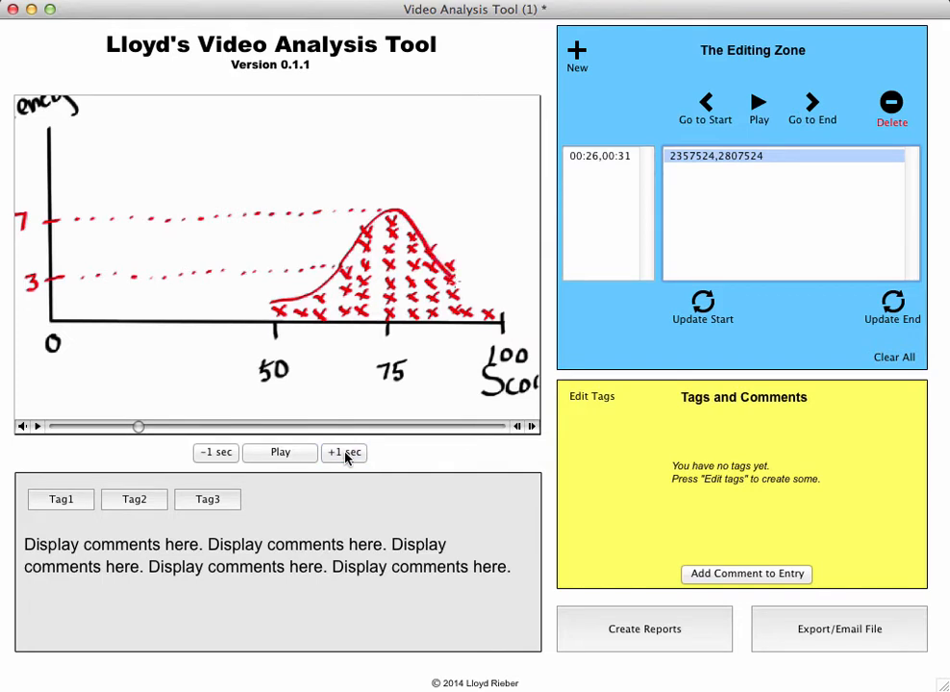
pyautogui.click(347, 458)
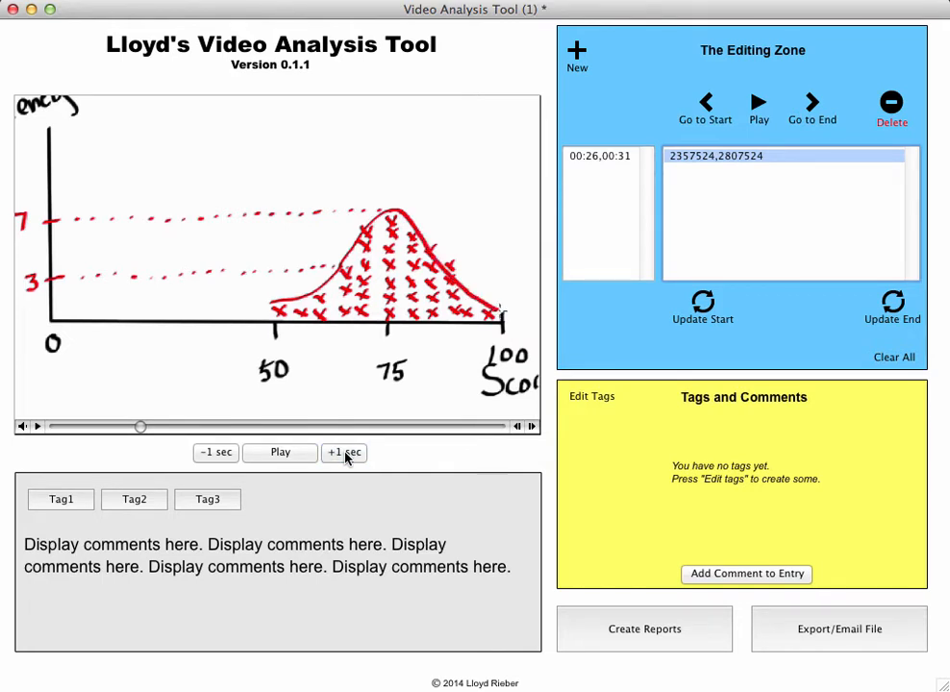
pyautogui.click(348, 458)
pyautogui.click(892, 310)
pyautogui.click(758, 107)
# - Create a second entry starting at 00:36 on the Ted Williams slide and play it
pyautogui.moveTo(142, 428)
pyautogui.mouseDown()
pyautogui.moveTo(178, 427)
pyautogui.moveTo(139, 429)
pyautogui.moveTo(150, 432)
pyautogui.mouseUp()
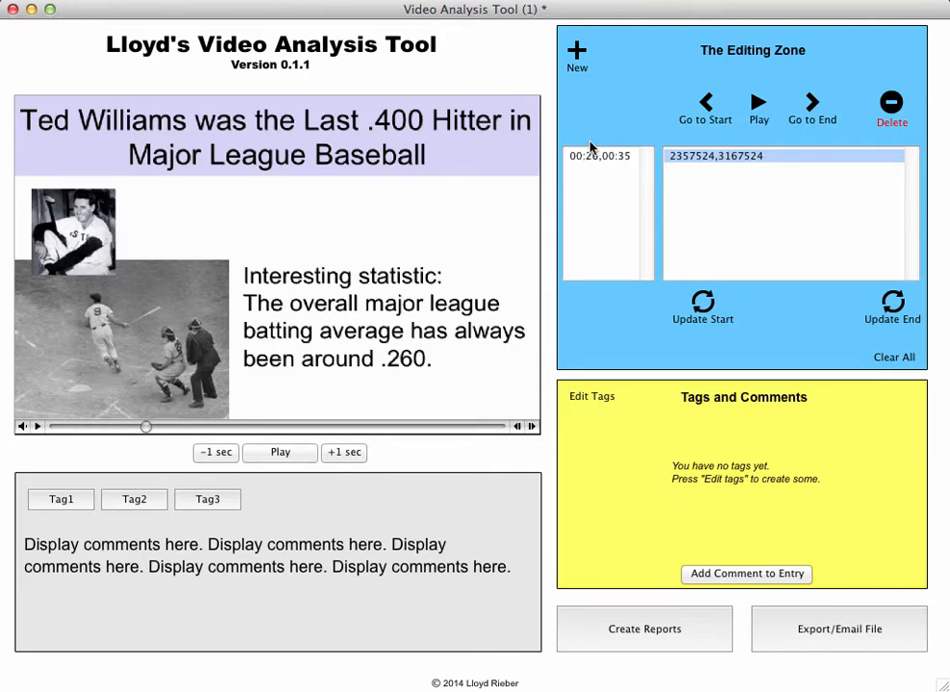
pyautogui.click(578, 55)
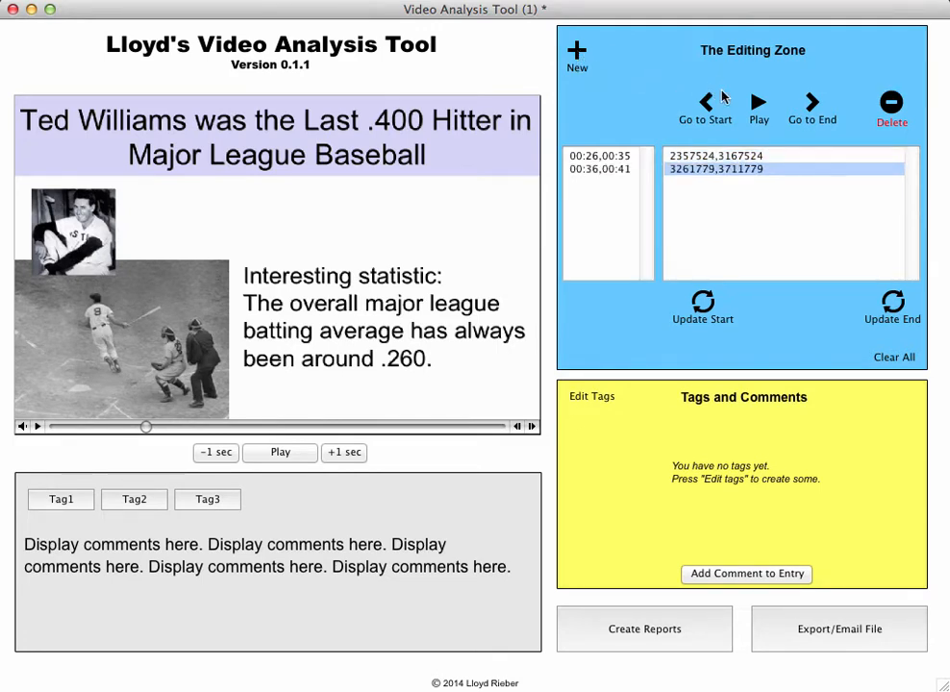
pyautogui.click(753, 171)
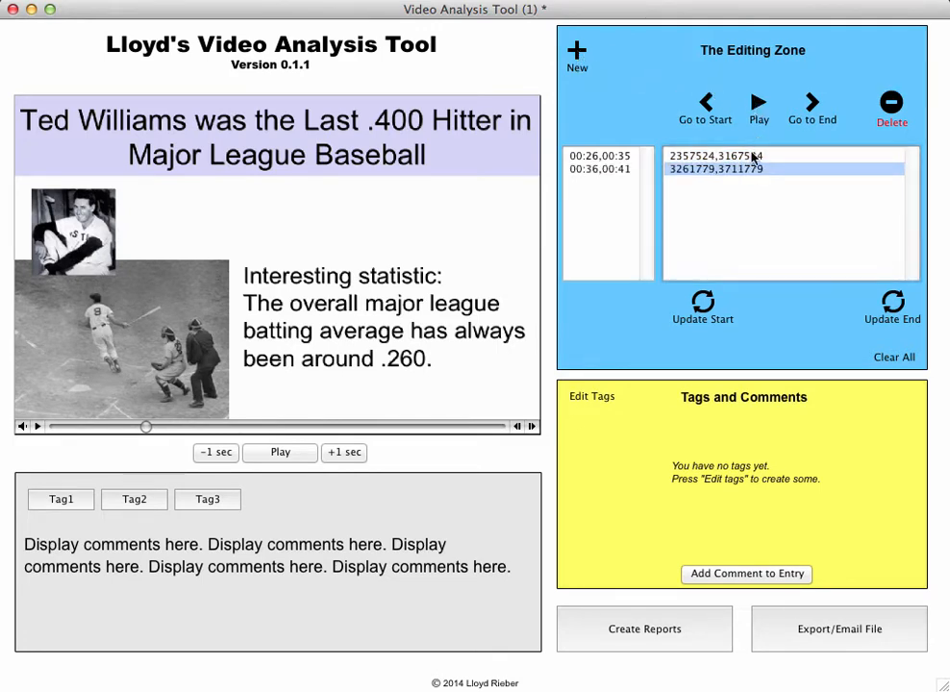
pyautogui.click(758, 103)
# - Update the second entry's end to 00:44, on the last frame before the Dealing with Mathematical Symbols slide, and replay it
pyautogui.click(339, 453)
pyautogui.click(340, 454)
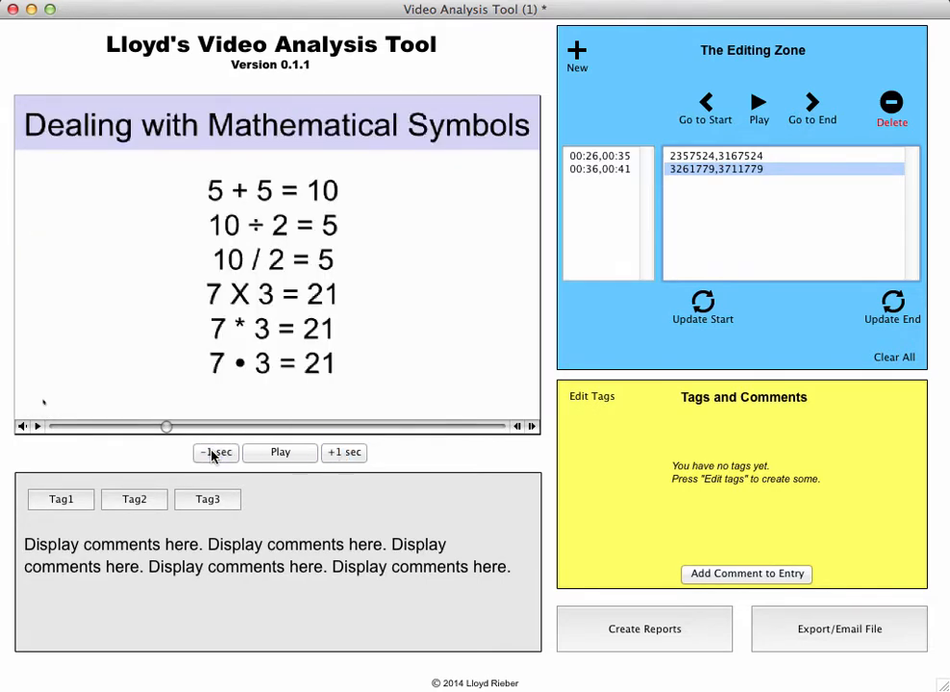
pyautogui.click(213, 454)
pyautogui.click(346, 454)
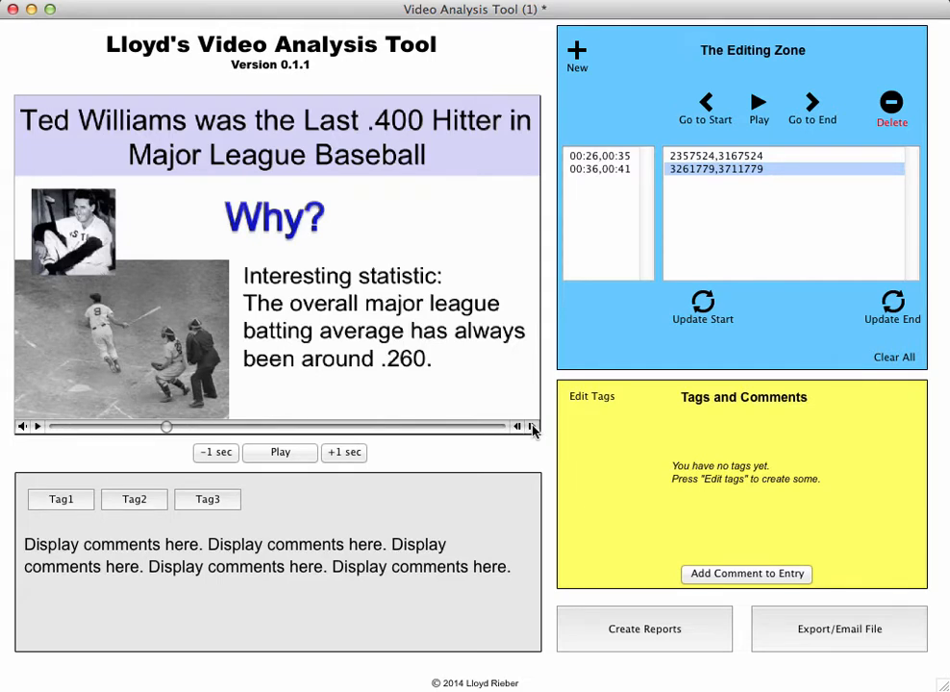
pyautogui.click(533, 428)
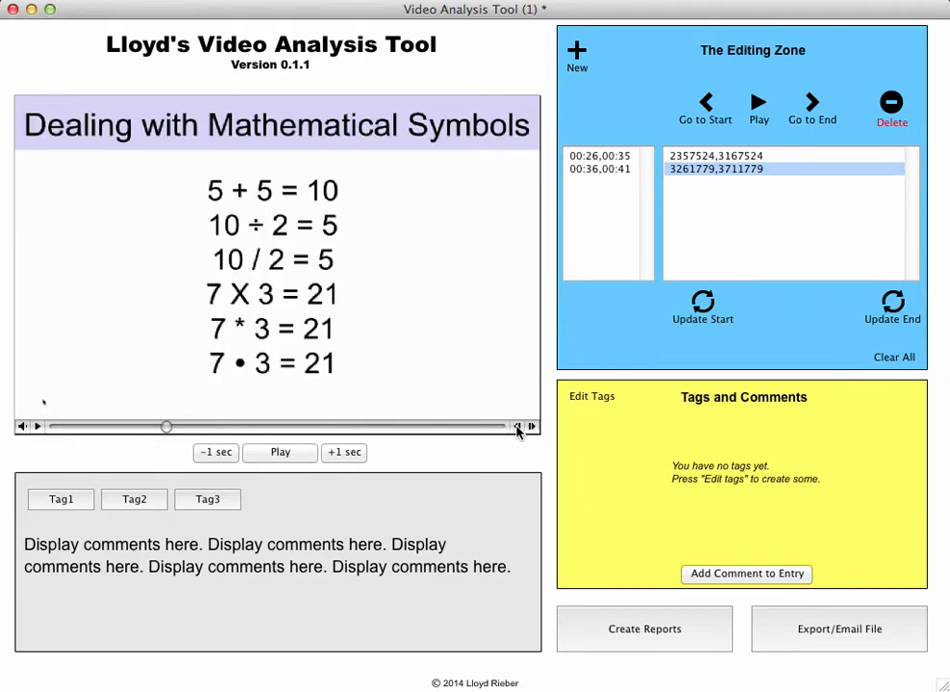
pyautogui.click(517, 428)
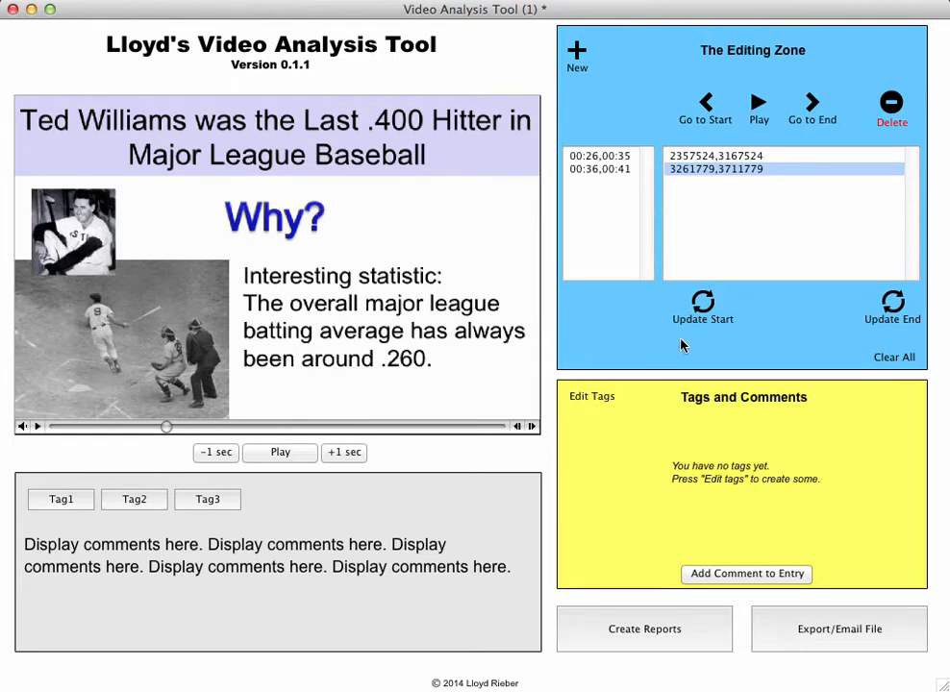
pyautogui.click(894, 307)
pyautogui.click(758, 106)
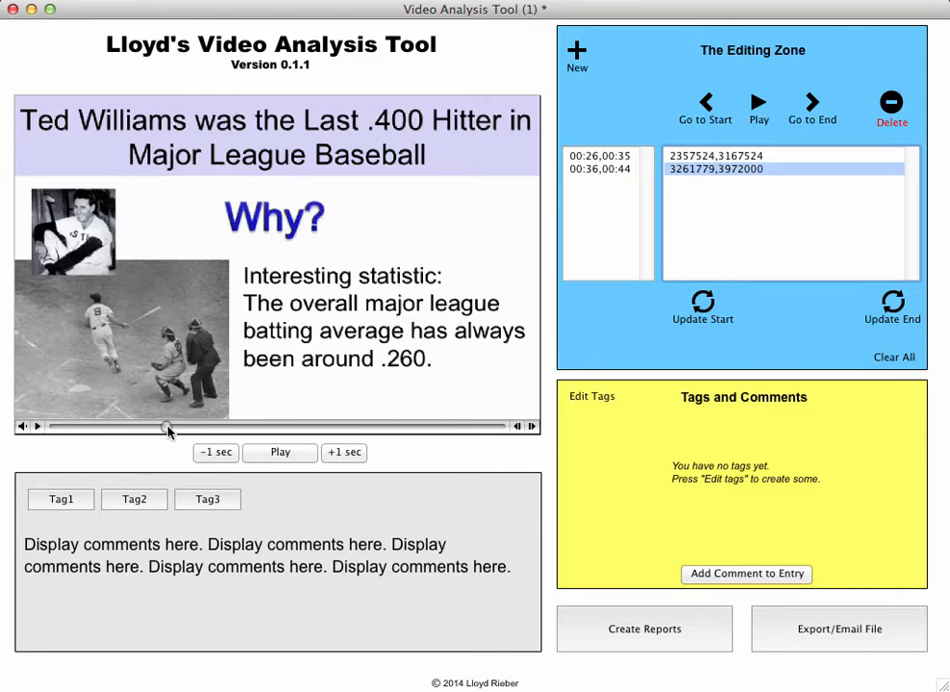
# - Create a third entry starting at 00:00, the very beginning of the video, and play it
pyautogui.moveTo(170, 430); pyautogui.dragTo(42, 431)
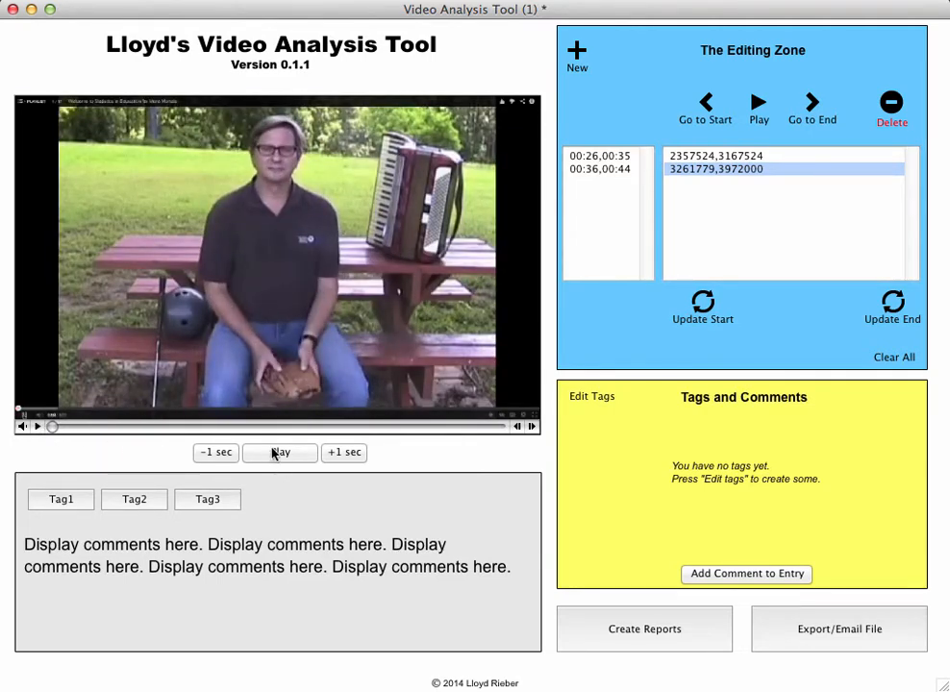
pyautogui.click(577, 56)
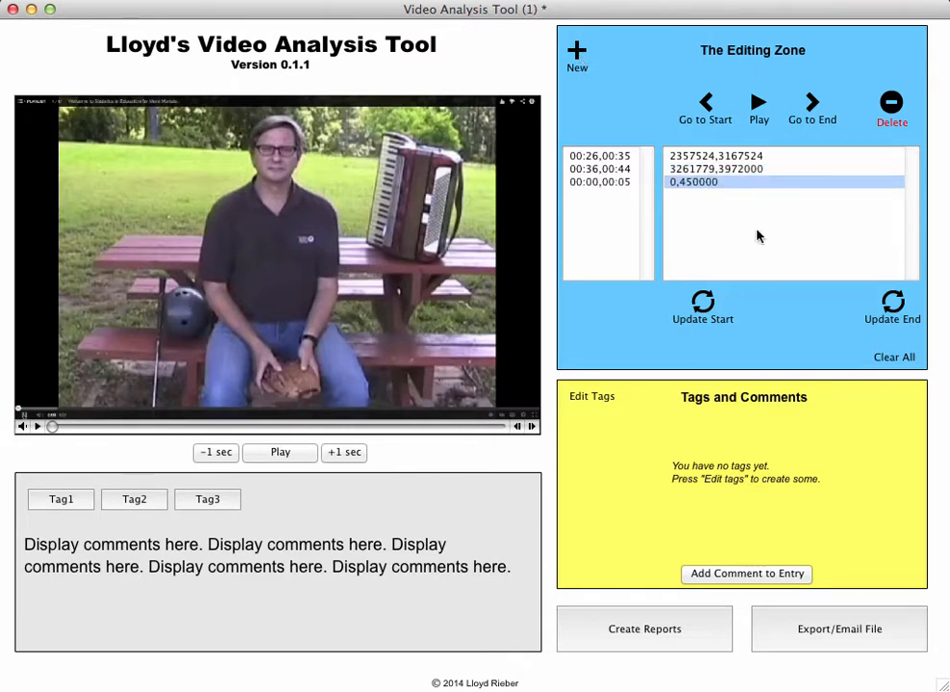
pyautogui.click(759, 108)
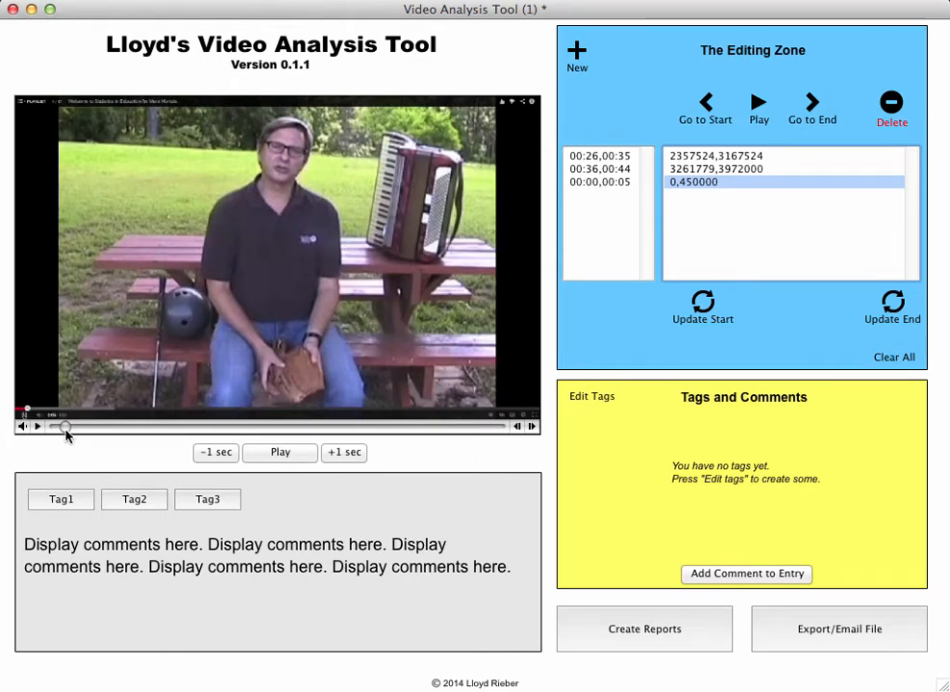
# - Update the third entry's end to 00:13, in the baseball glove scene, and play back the third and first entries
pyautogui.moveTo(66, 432); pyautogui.dragTo(89, 427)
pyautogui.click(518, 427)
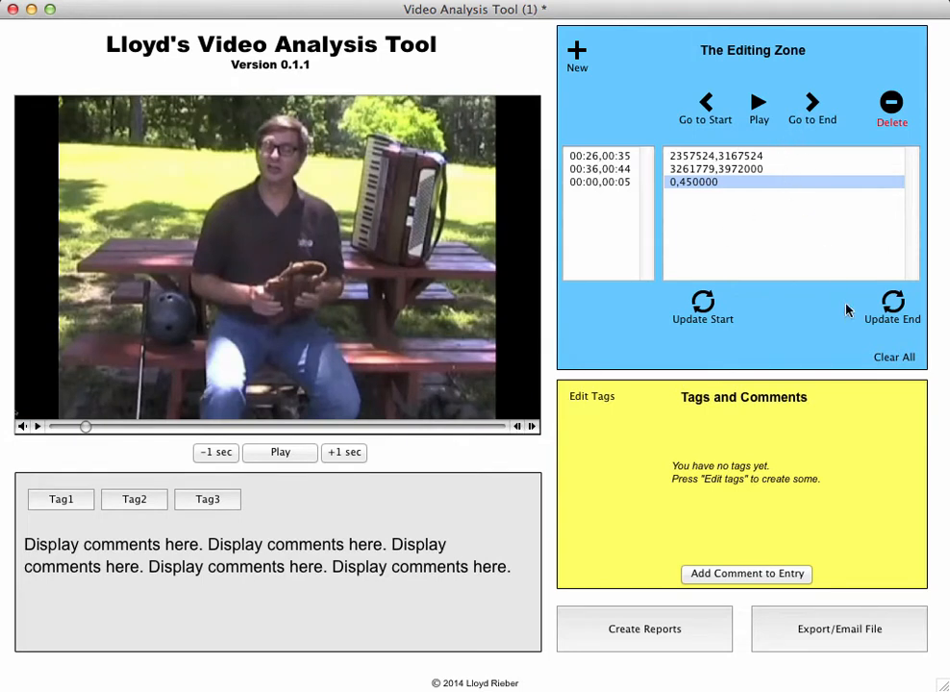
pyautogui.click(893, 312)
pyautogui.click(765, 117)
pyautogui.click(714, 157)
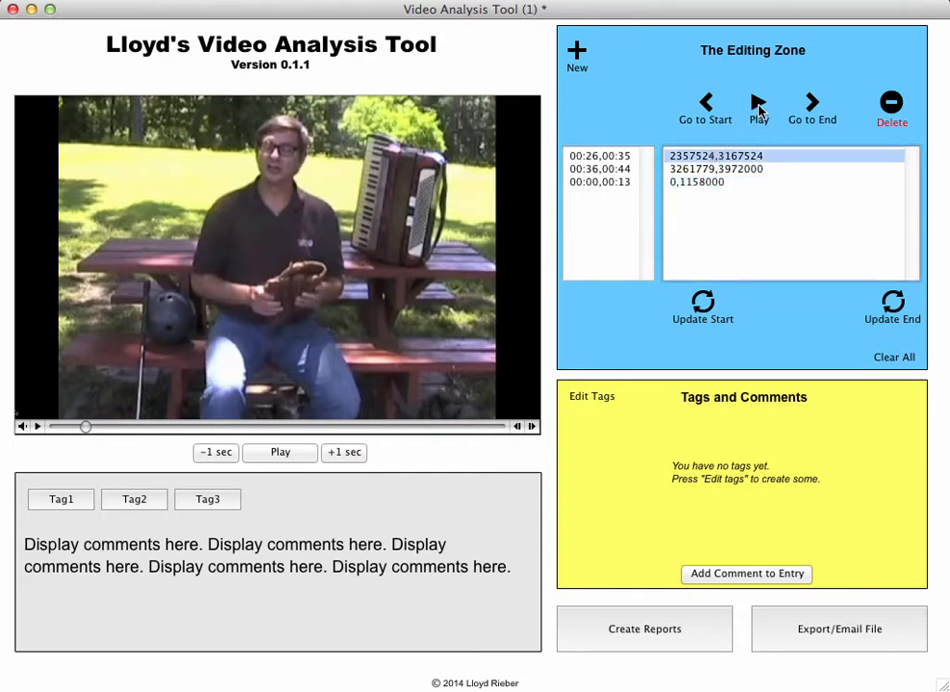
pyautogui.click(750, 119)
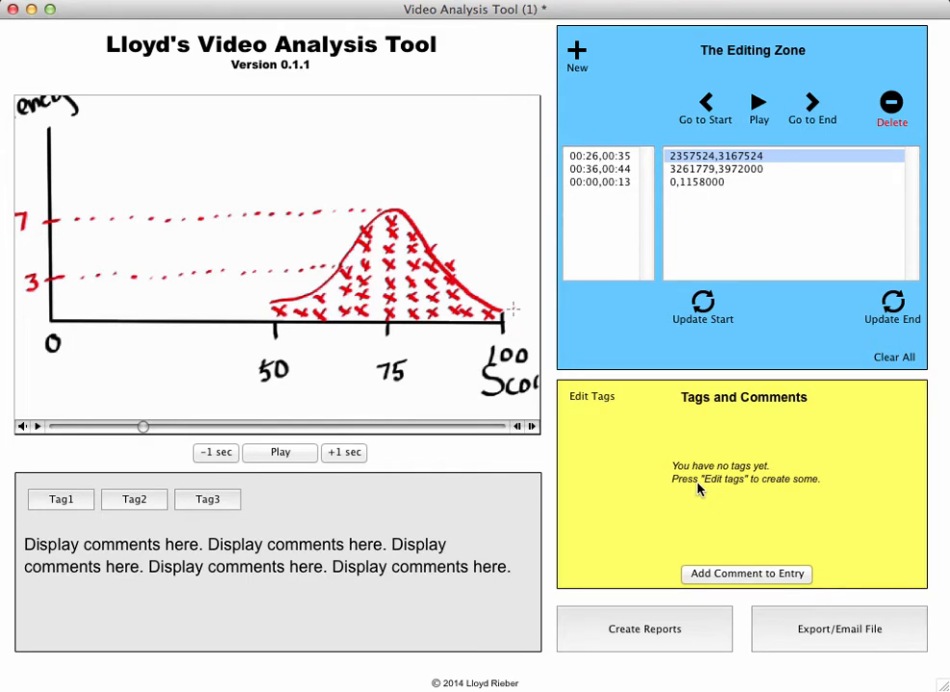
# - Generate four tags named bowling, accordion, baseball and normal curve
pyautogui.click(593, 399)
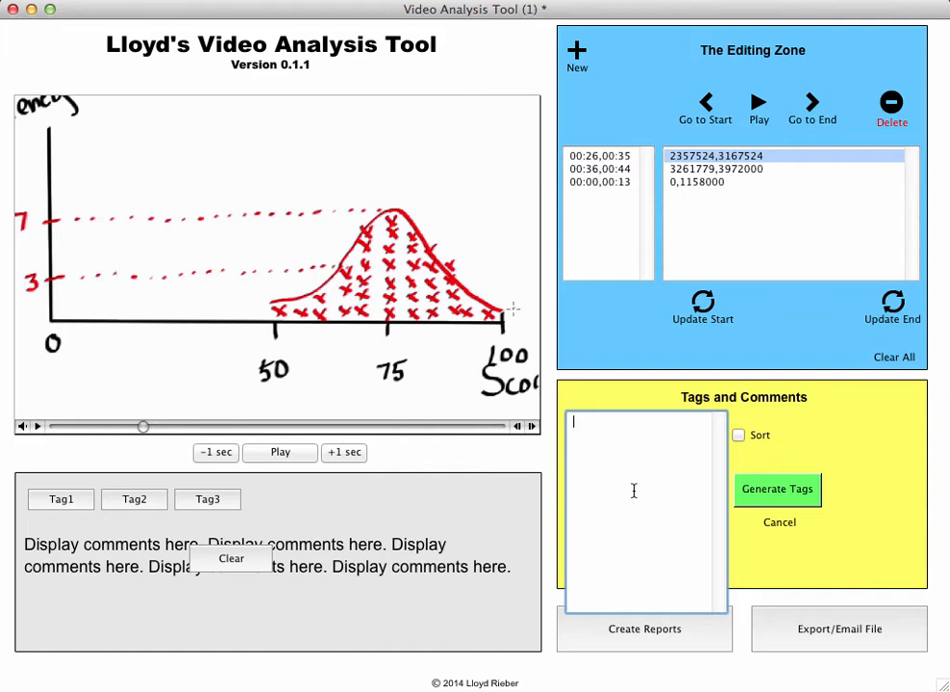
pyautogui.write('bowling')
pyautogui.press('Return')
pyautogui.write('accordion')
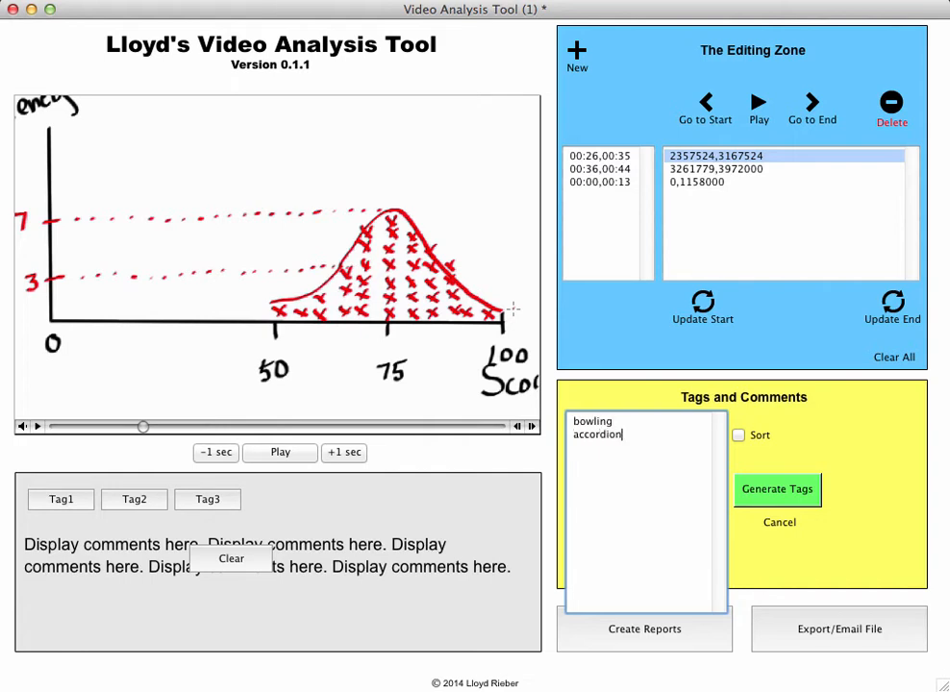
pyautogui.press('Return')
pyautogui.write('baseball')
pyautogui.press('Return')
pyautogui.write('nro')
pyautogui.press('BackSpace')
pyautogui.press('BackSpace')
pyautogui.write('ormal curve')
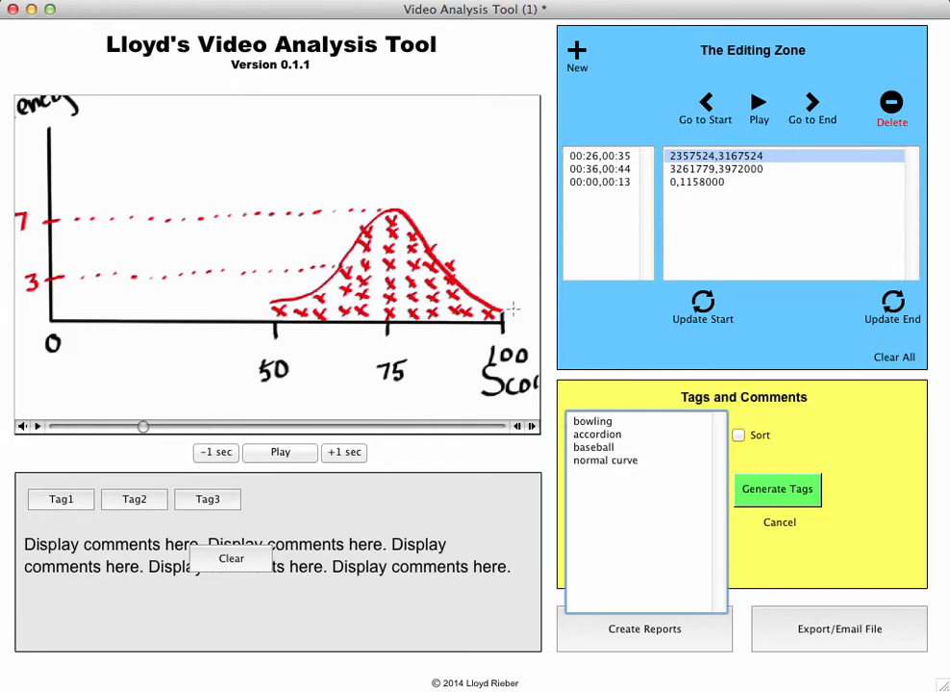
pyautogui.click(798, 493)
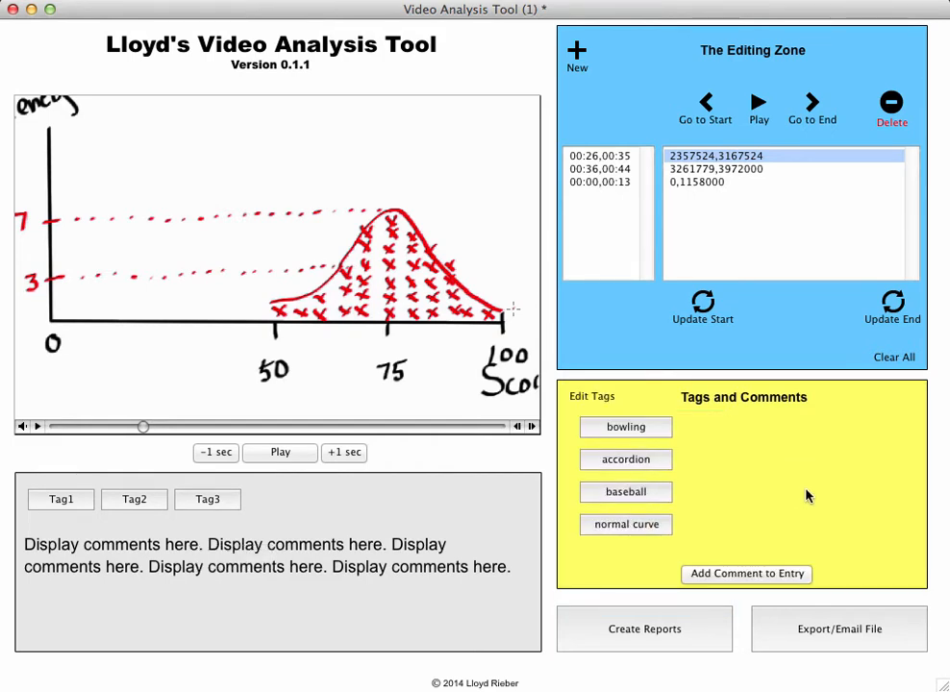
# - Add the tag inferential statistics to the tag list and regenerate the tags with sorting enabled
pyautogui.click(593, 397)
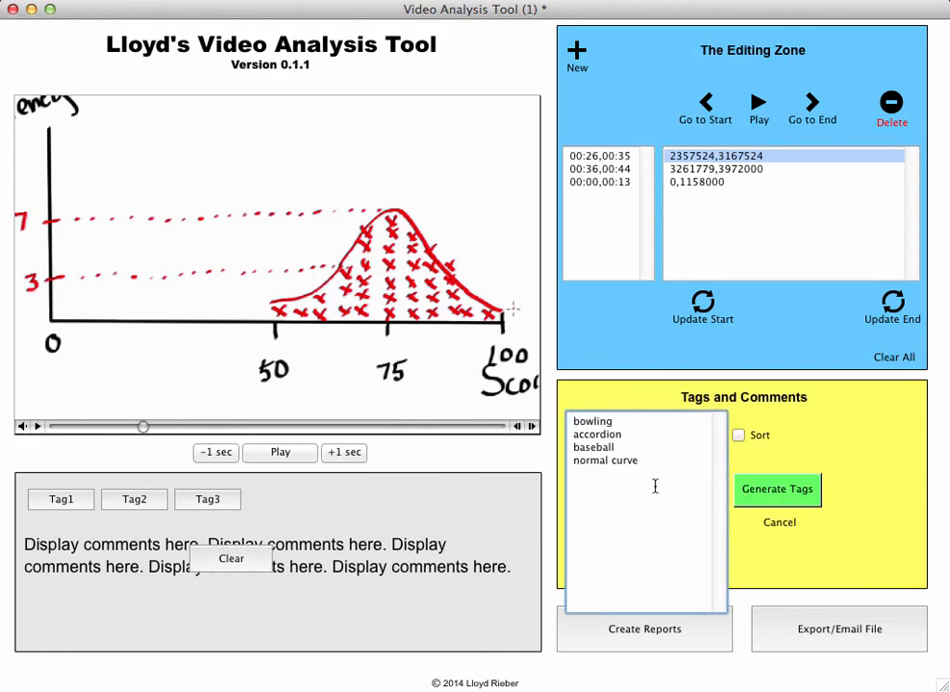
pyautogui.click(645, 462)
pyautogui.press('Return')
pyautogui.write('inferential statistics')
pyautogui.click(738, 436)
pyautogui.click(732, 492)
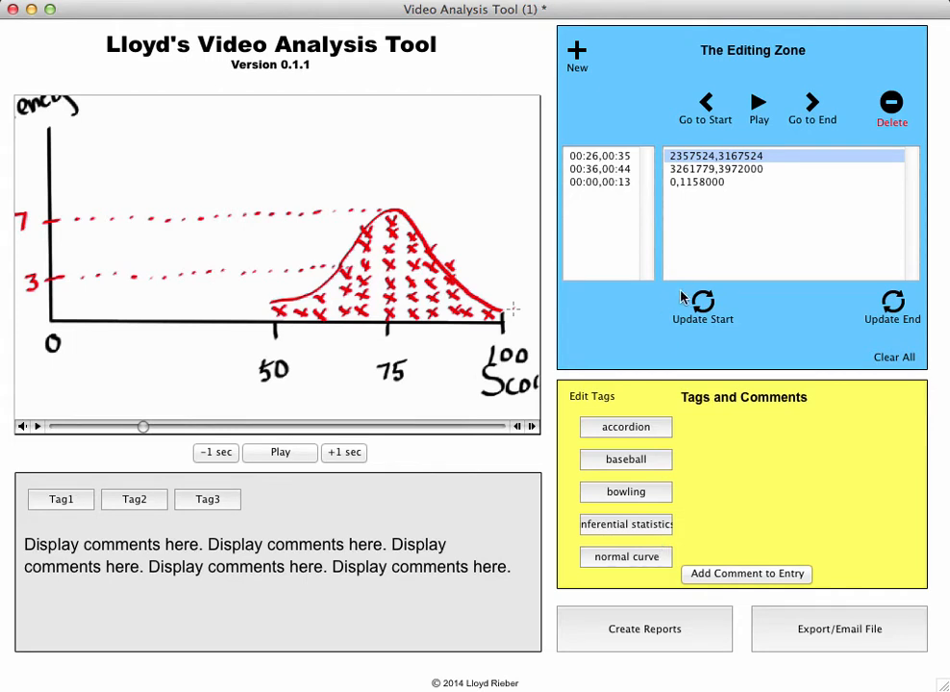
# - Play the beginning of the third entry (00:00 to 00:13), pause it, and tag the entry accordion
pyautogui.click(696, 185)
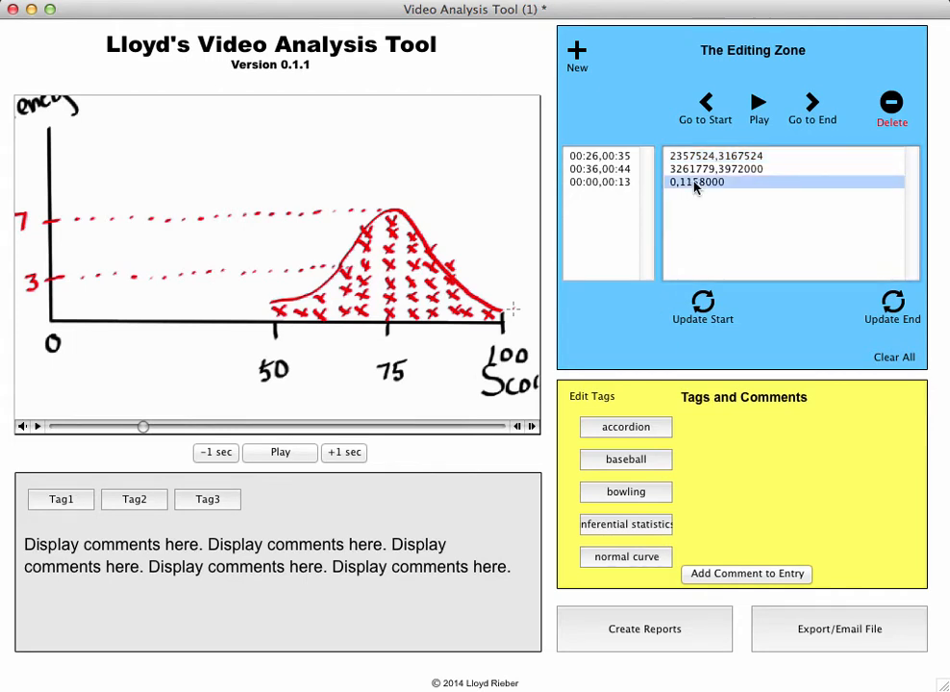
pyautogui.click(759, 106)
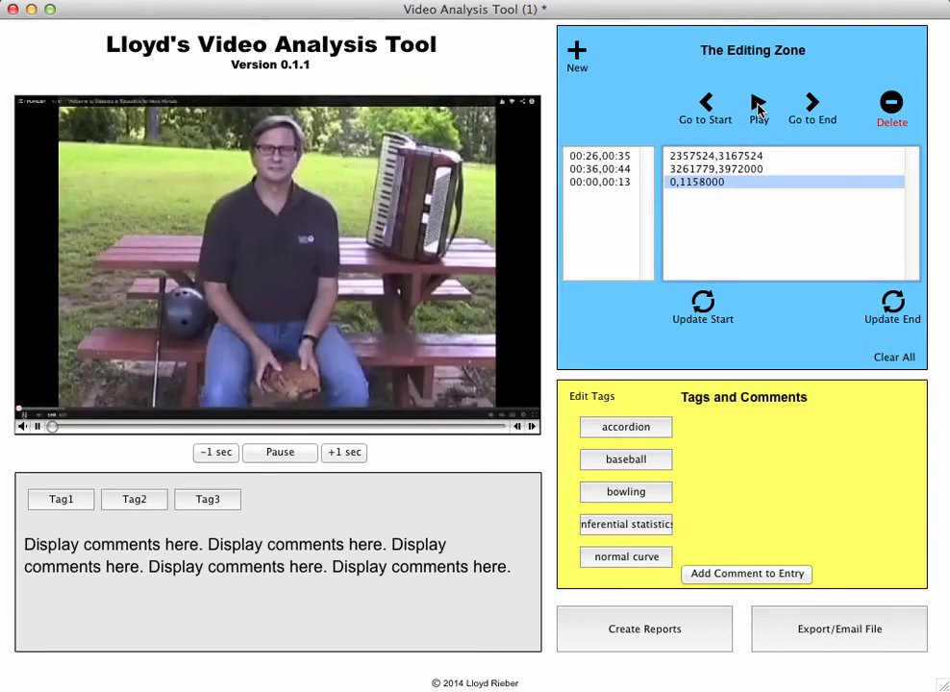
pyautogui.click(280, 455)
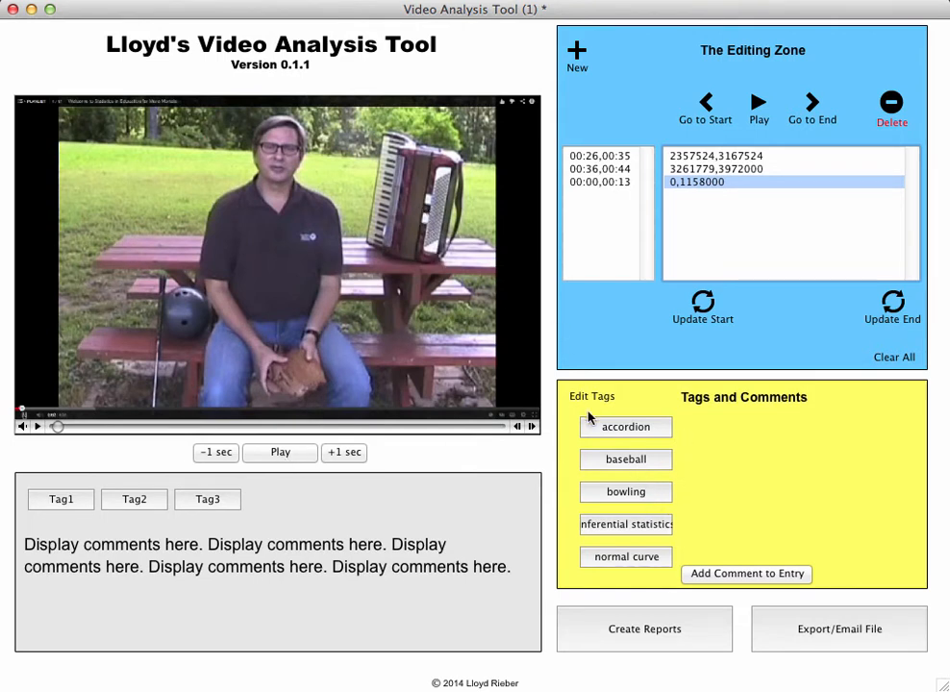
pyautogui.click(621, 429)
# - Add a comment to the third entry stating that the presenter, by first name, "welcomes everyone to the course."
pyautogui.click(711, 575)
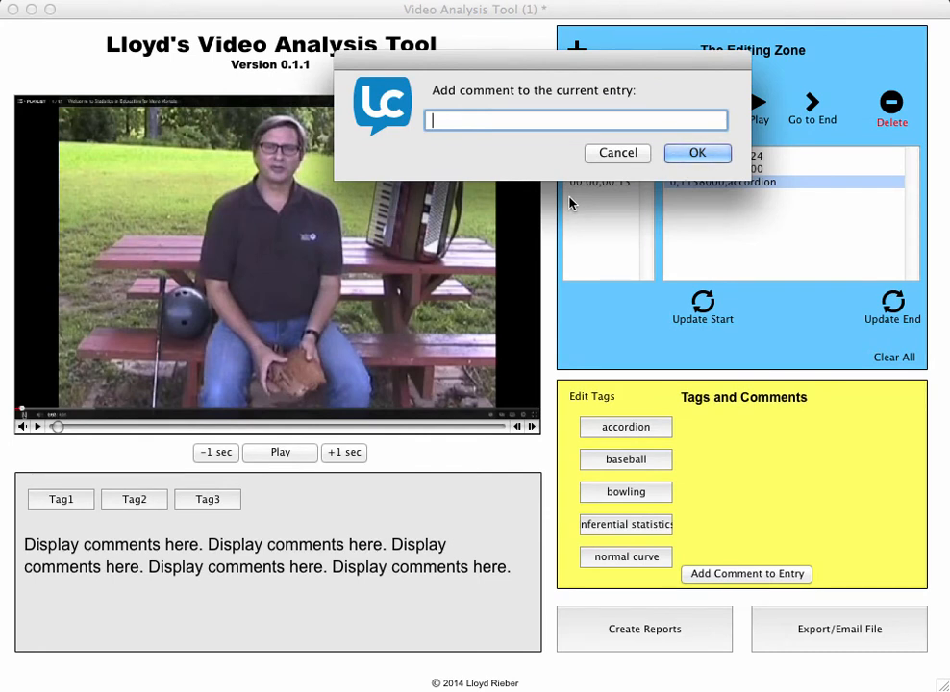
pyautogui.write('Lloyd provide')
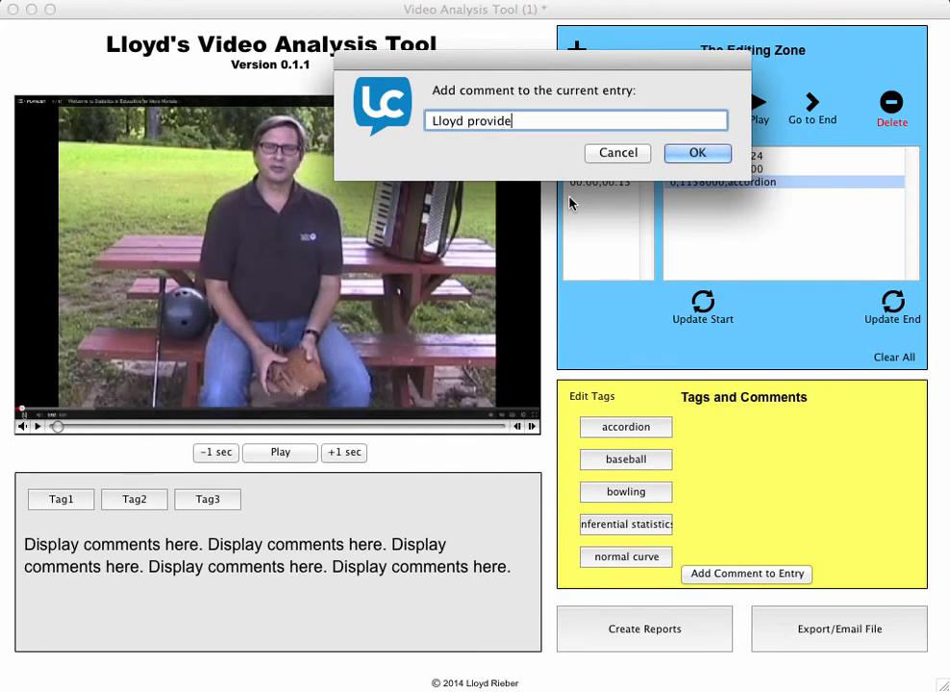
pyautogui.write('s a welcome to the course.')
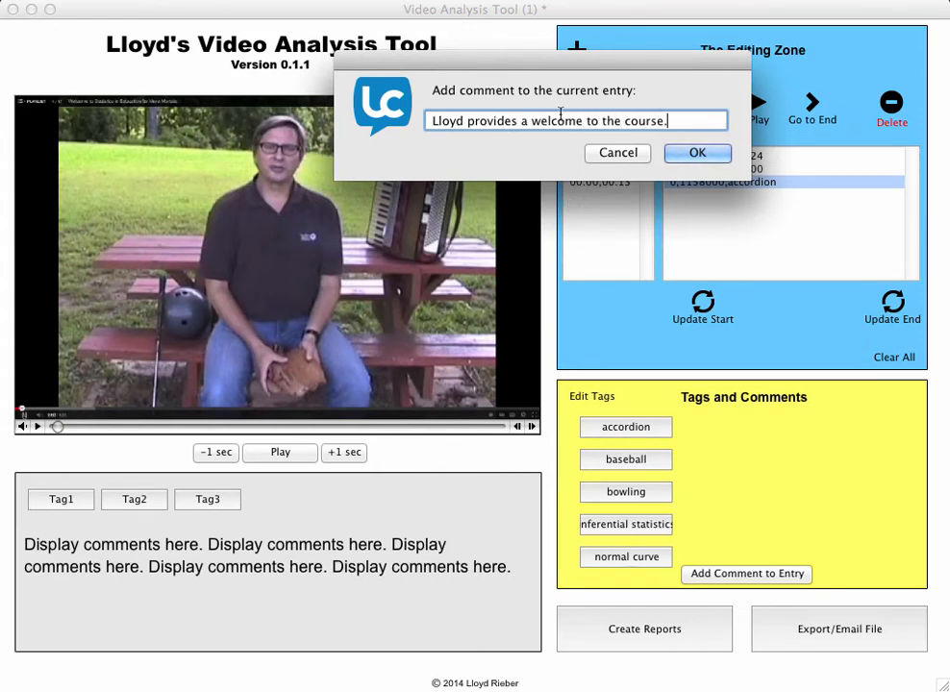
pyautogui.moveTo(521, 121); pyautogui.dragTo(583, 121)
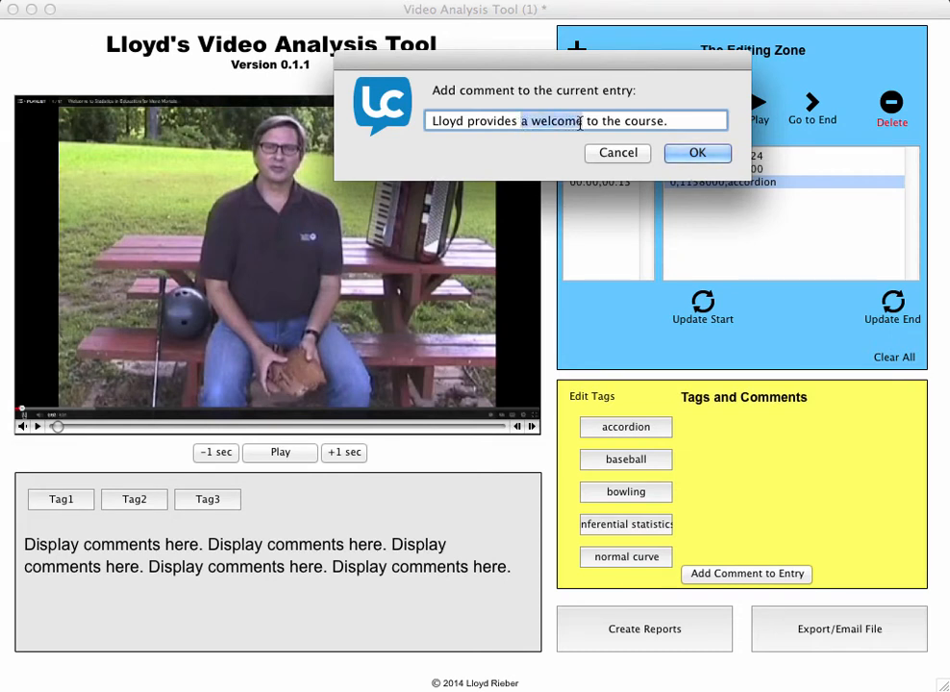
pyautogui.moveTo(468, 122); pyautogui.dragTo(583, 121)
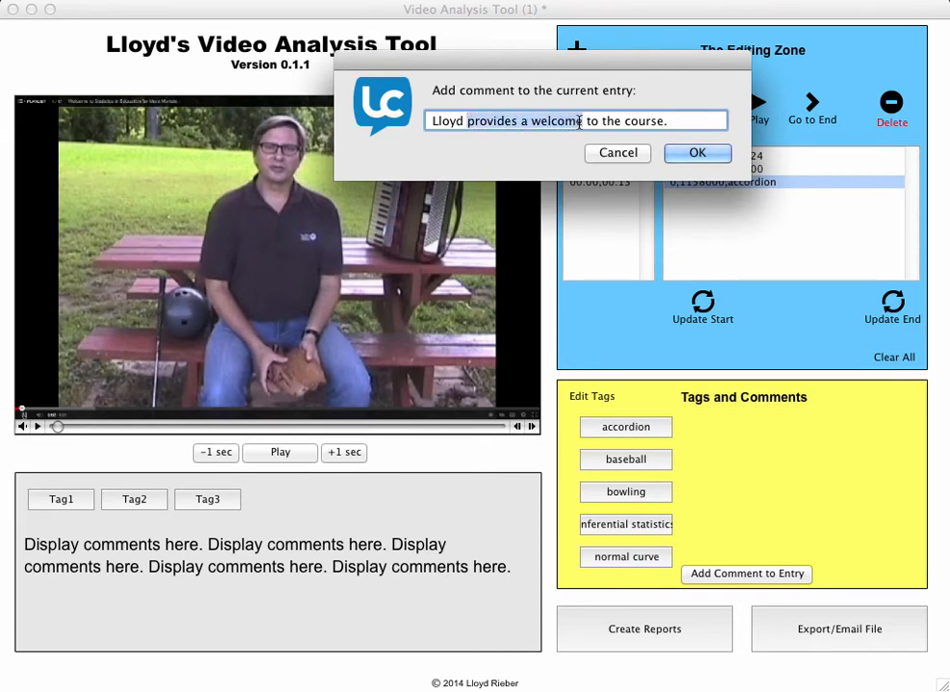
pyautogui.write('welcomes everyone')
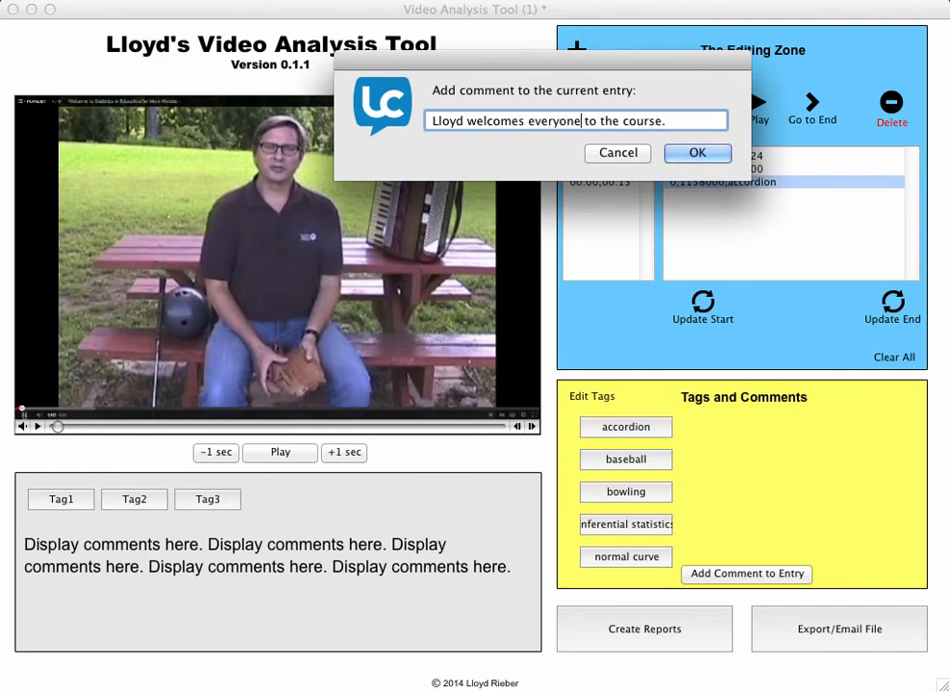
pyautogui.click(699, 159)
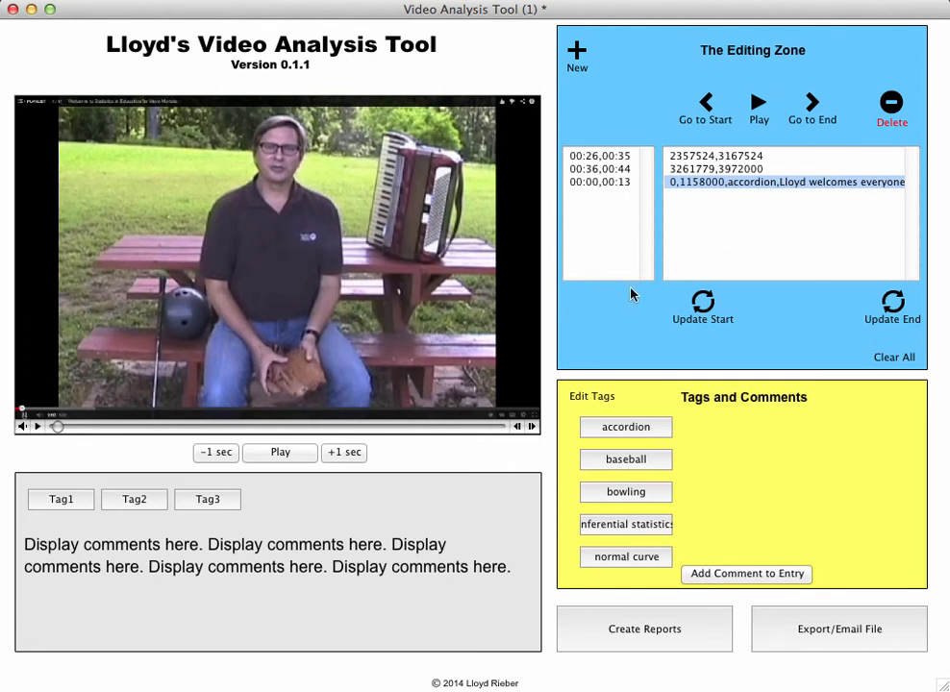
# - Play part of the second entry (00:36 to 00:44), pause it, and tag the entry baseball
pyautogui.click(694, 170)
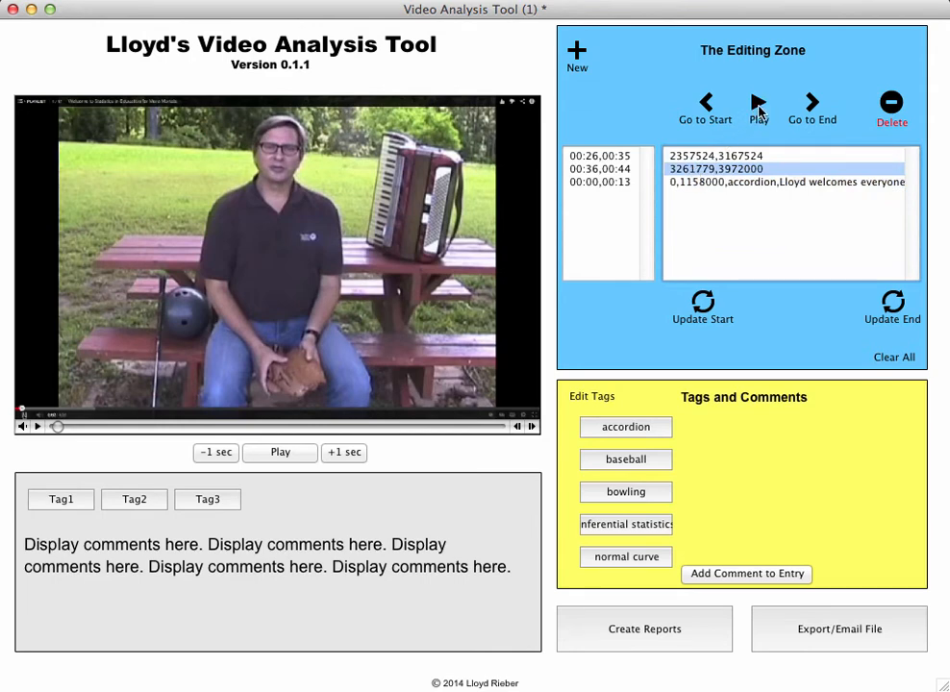
pyautogui.click(758, 108)
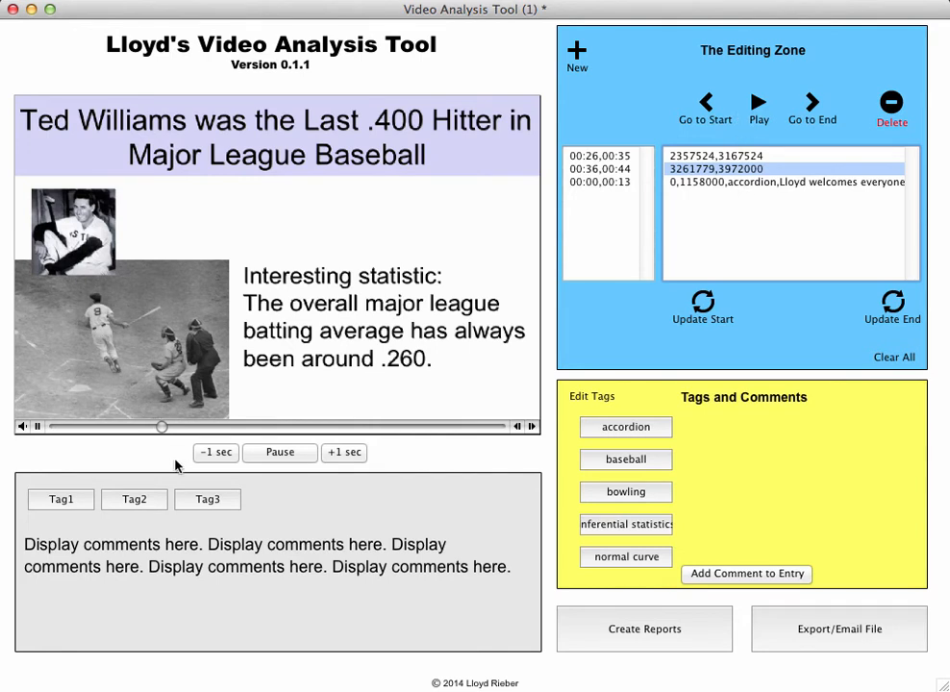
pyautogui.click(276, 452)
pyautogui.click(629, 462)
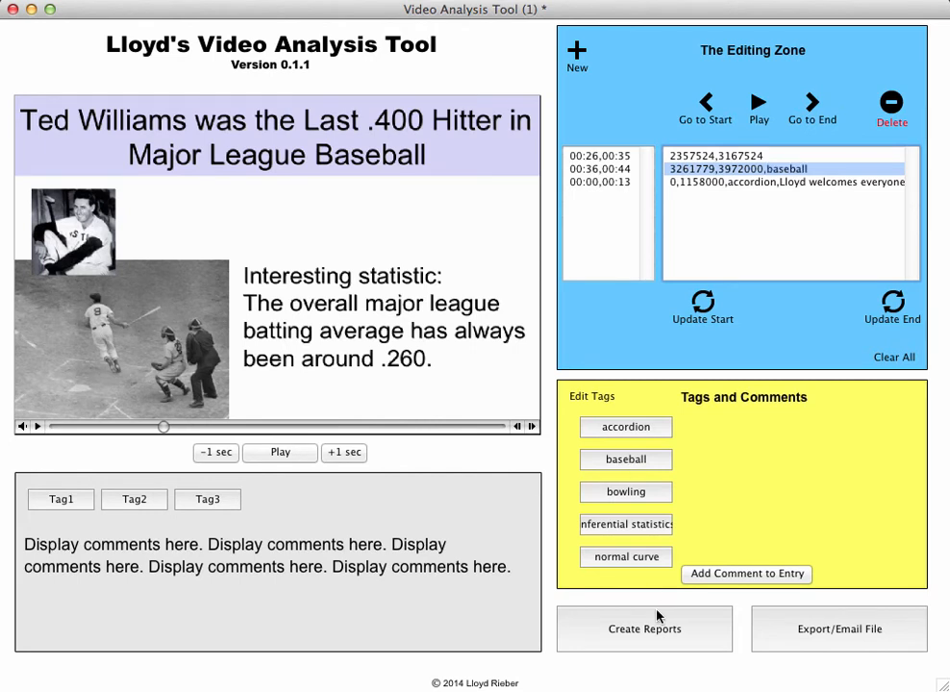
# - Add the comment "A historical example of statistics." to the second entry
pyautogui.click(712, 575)
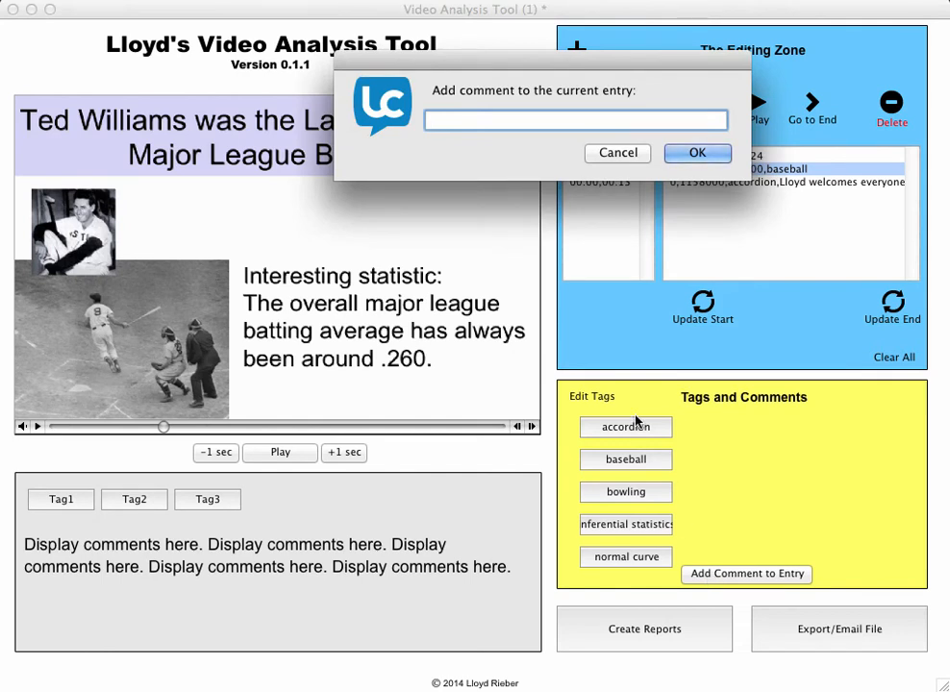
pyautogui.write('A historical exampl')
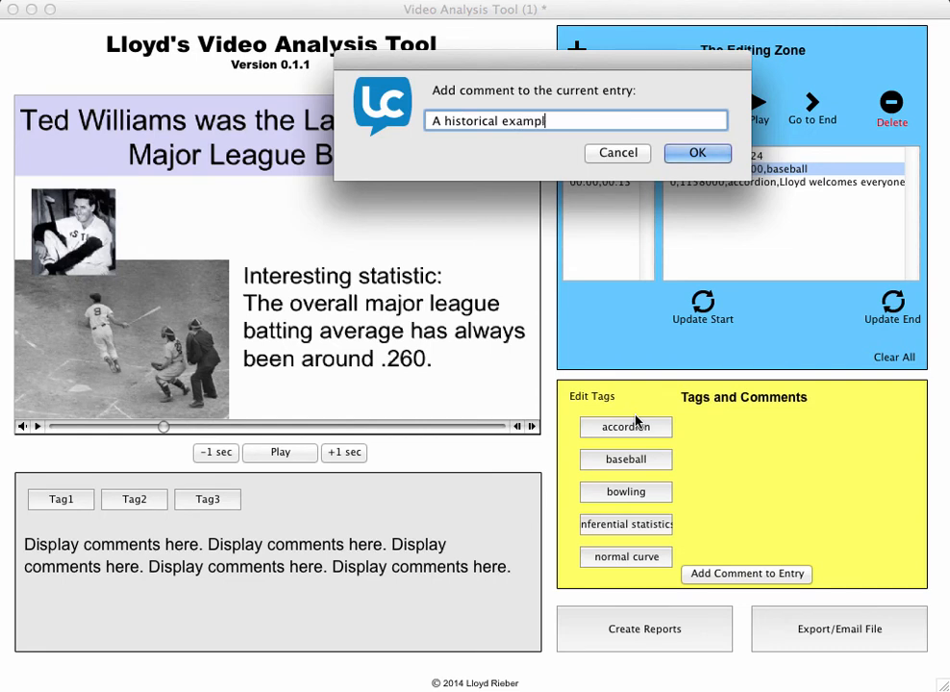
pyautogui.write('e of statistics.')
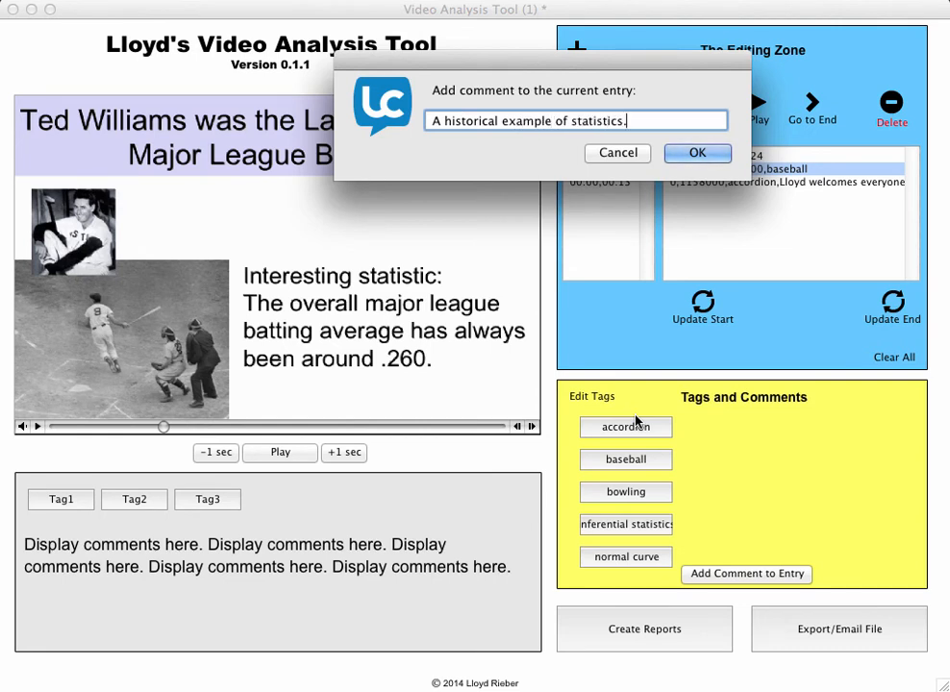
pyautogui.press('Return')
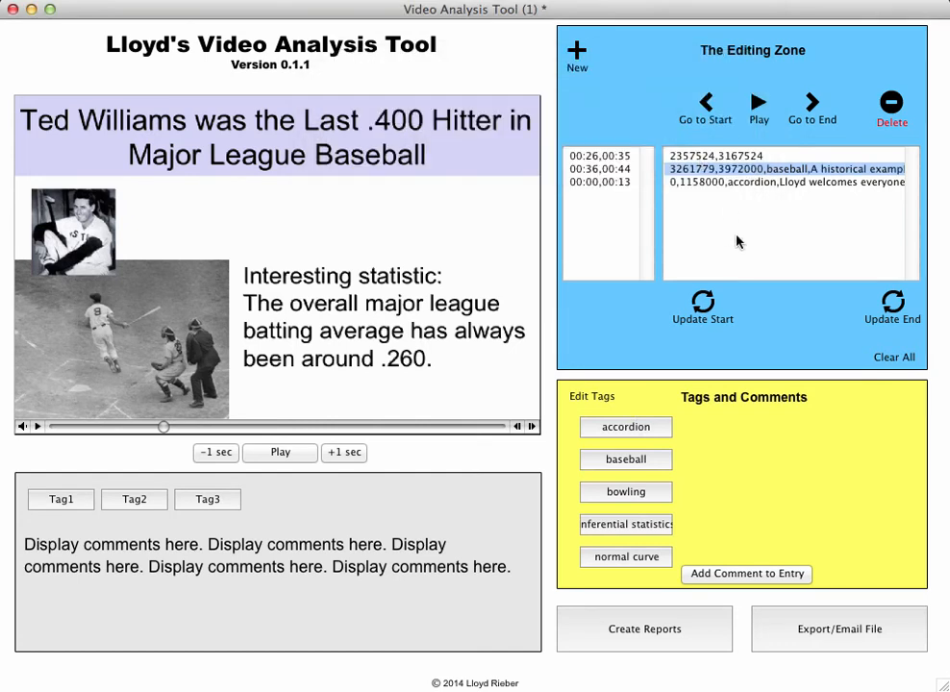